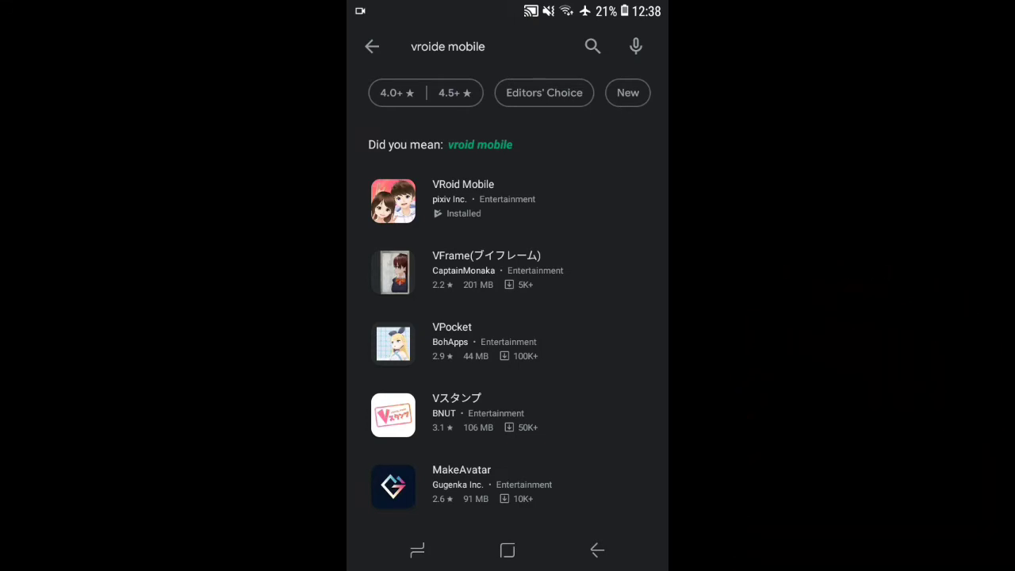
Step: Find and open the VRoid Mobile listing in the Play Store search results
scroll(508, 326, "down", 2)
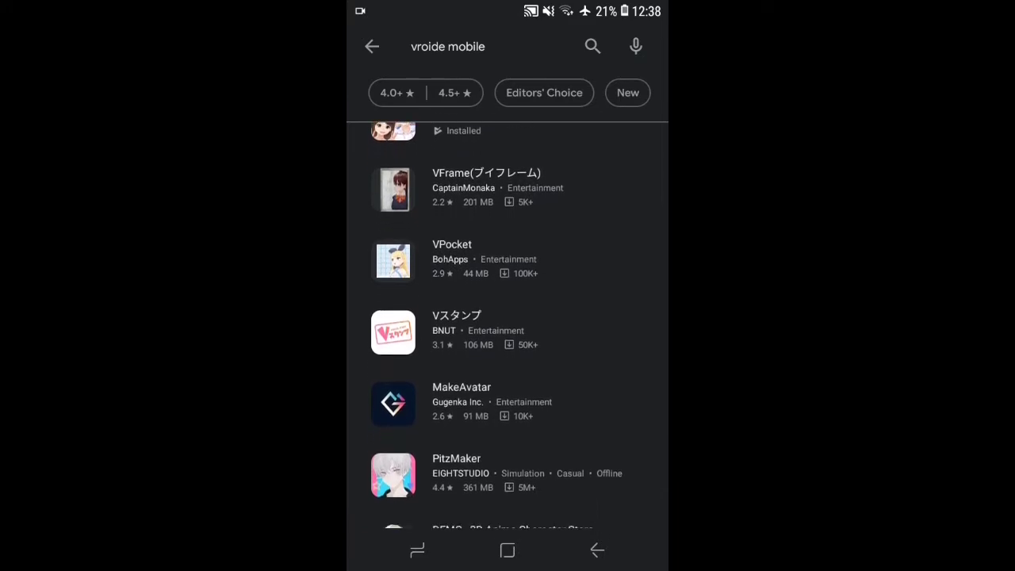
scroll(508, 325, "down", 1)
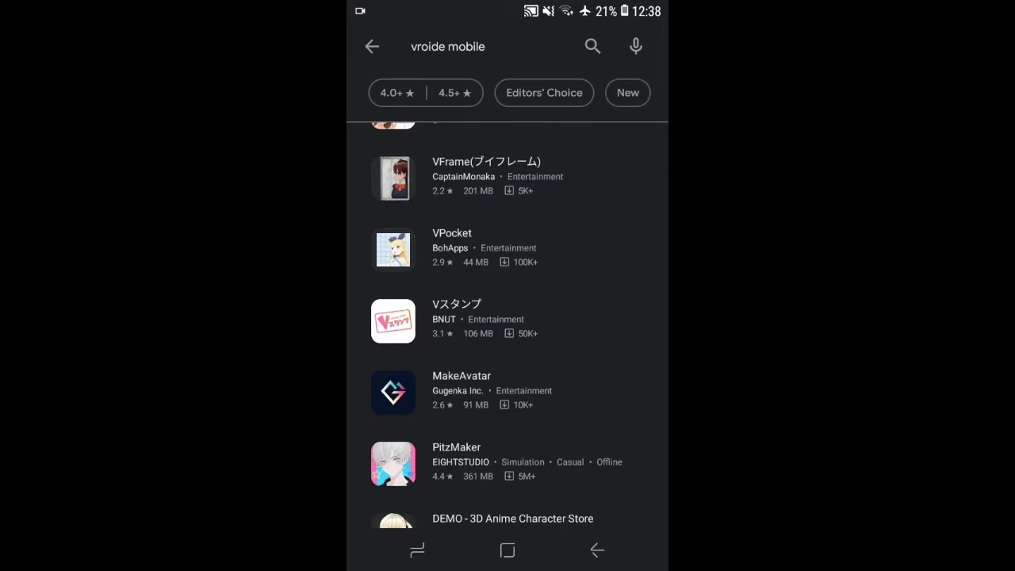
scroll(507, 325, "up", 3)
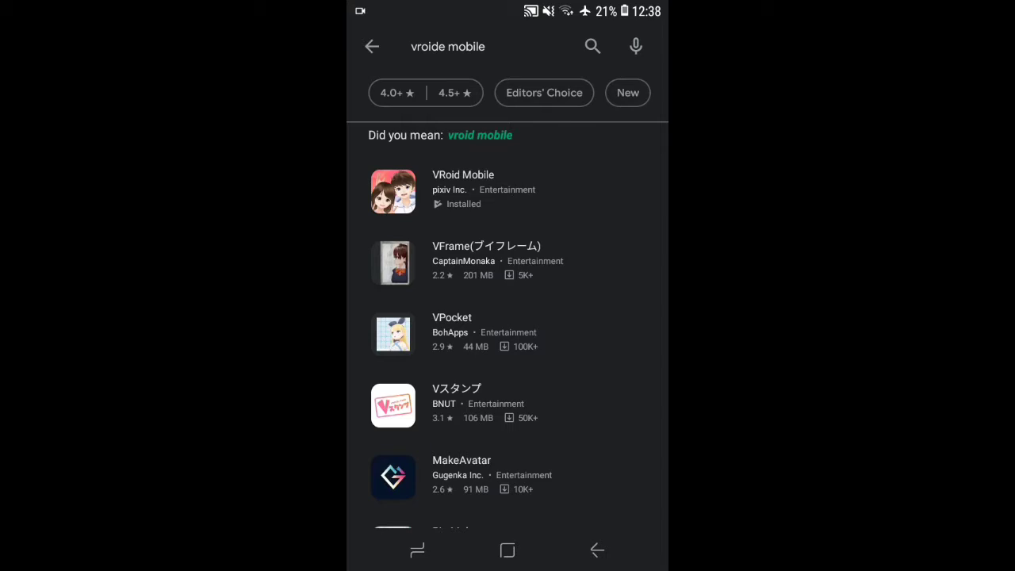
left_click(463, 190)
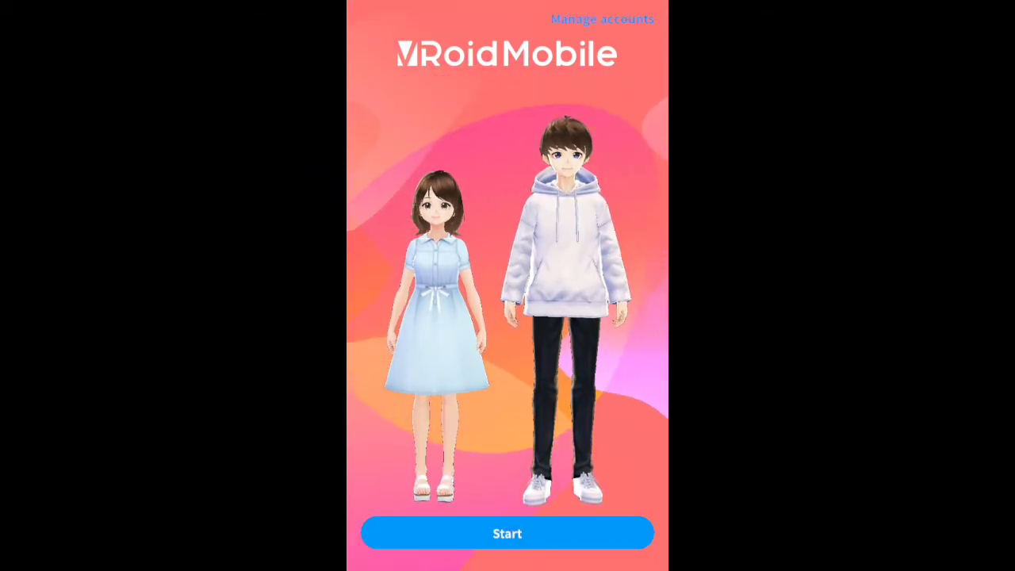
Step: Start VRoid Mobile from its title screen, bringing up the terms agreement prompt
left_click(508, 533)
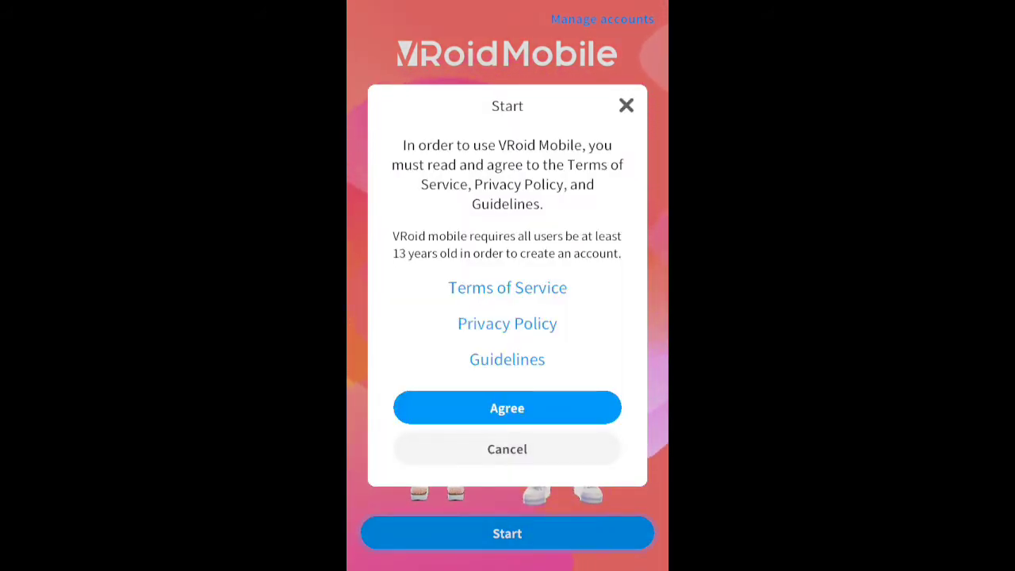
Step: Agree to the terms and scroll through the VRoid Hub account-linking permissions page
key("Escape")
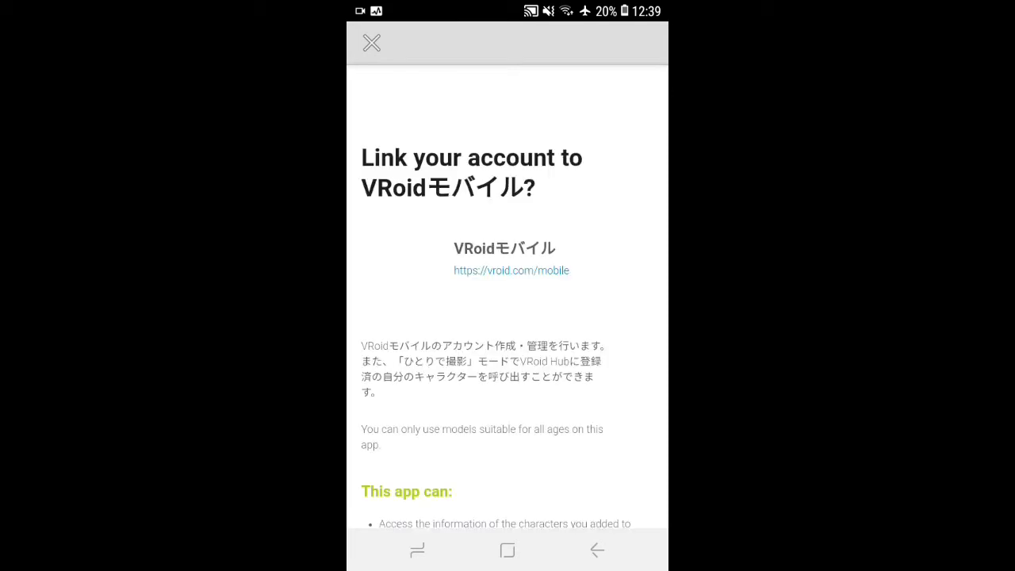
scroll(508, 300, "down", 2)
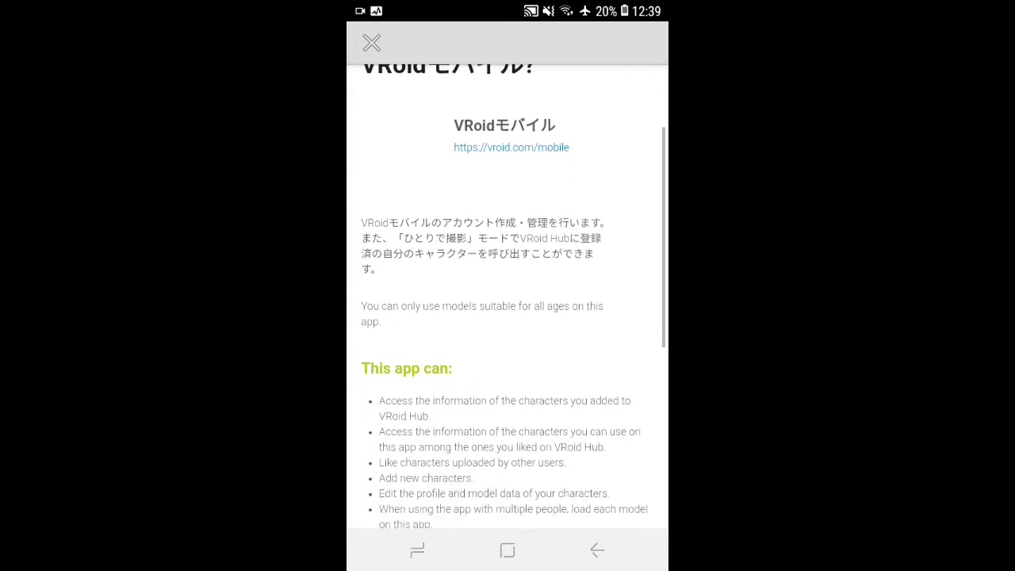
scroll(508, 300, "down", 3)
scroll(508, 300, "down", 3)
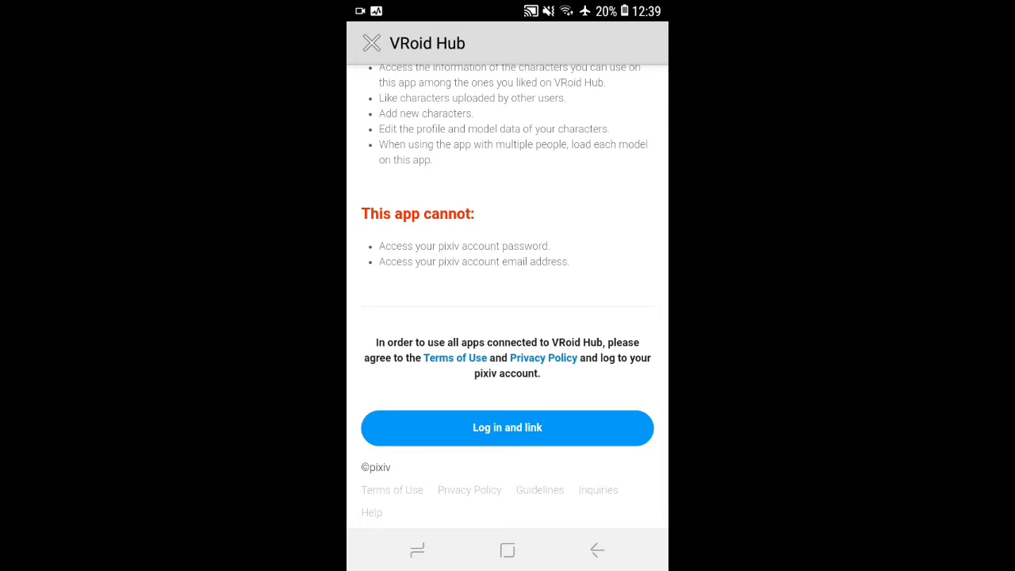
Step: Log in with pixiv and link the account to VRoid Mobile
left_click(508, 428)
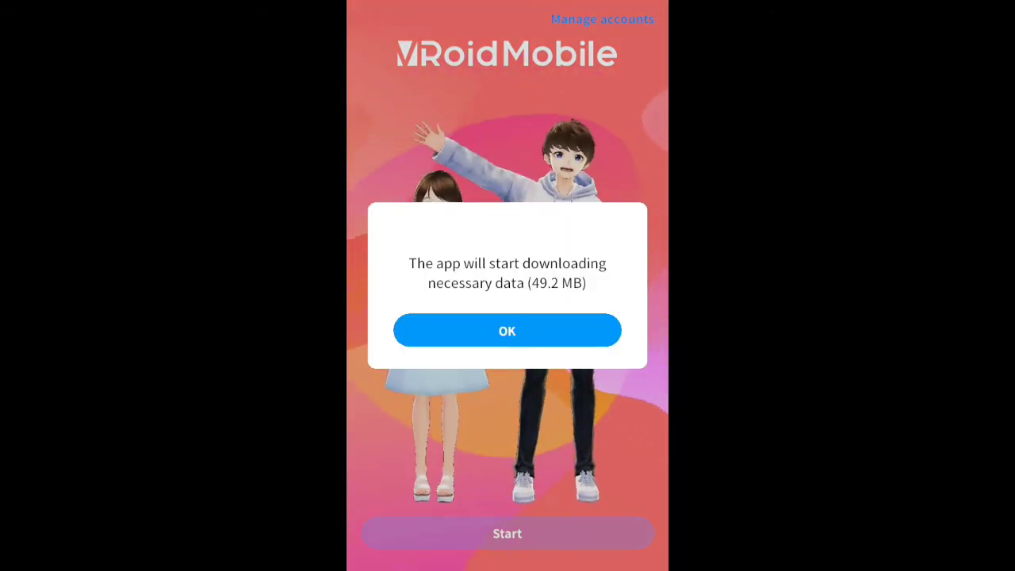
Step: Accept the 49.2 MB required data download
left_click(507, 331)
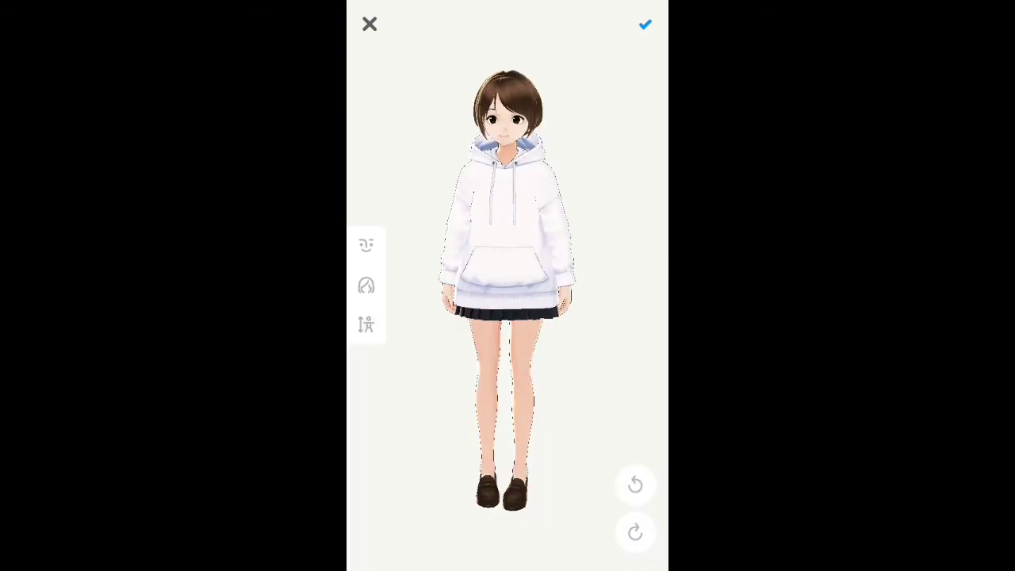
Step: Give the avatar the first face set, a purple bun hairstyle and the second bangs style
left_click(366, 245)
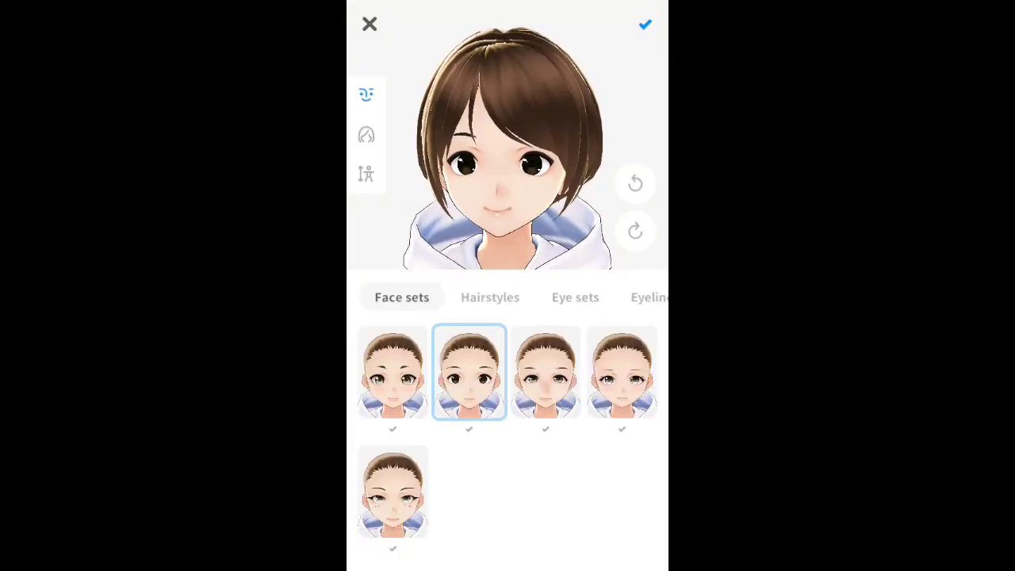
left_click(393, 371)
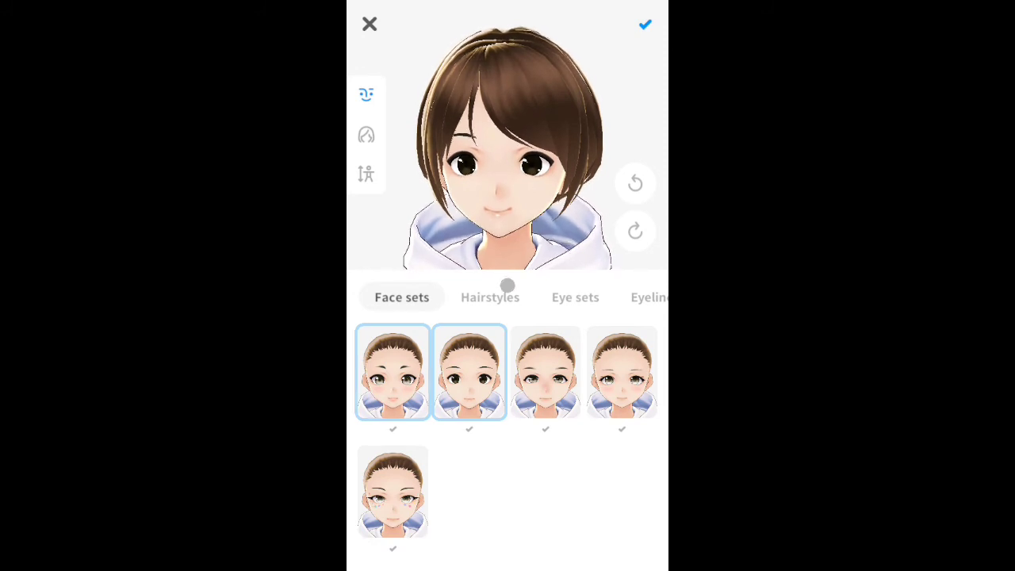
left_click(507, 284)
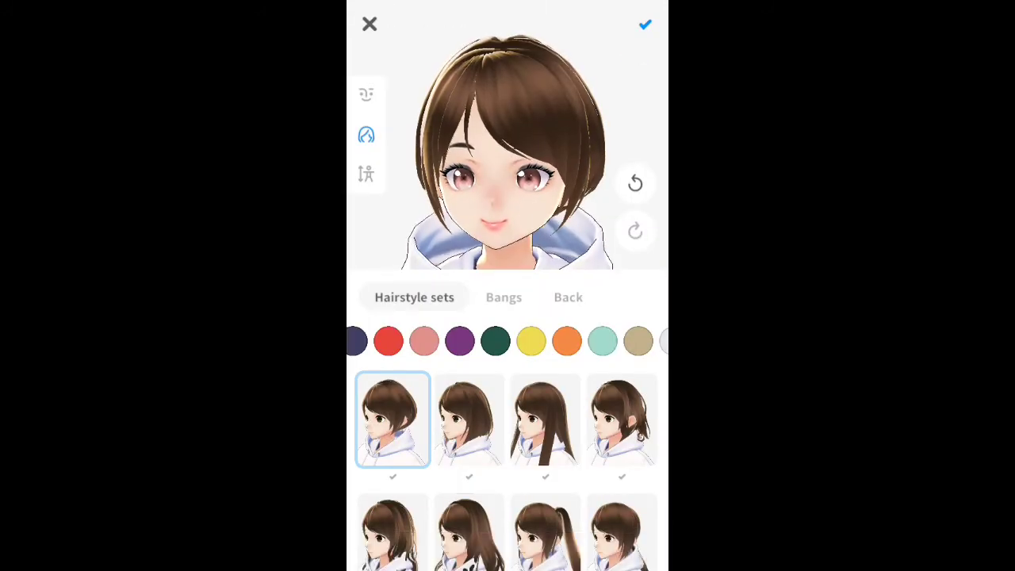
scroll(507, 468, "down", 3)
scroll(508, 468, "down", 2)
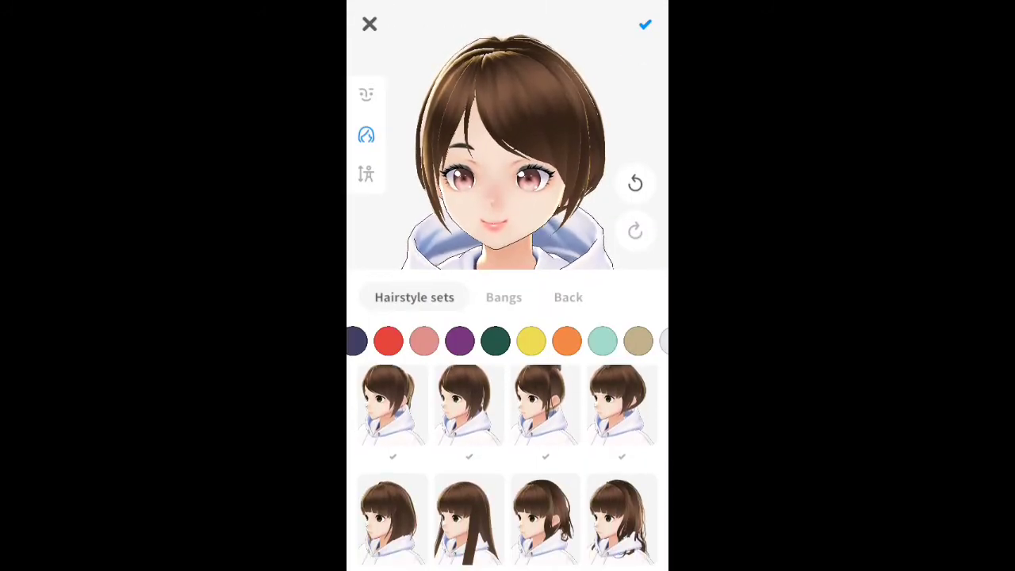
left_click(504, 297)
left_click(469, 419)
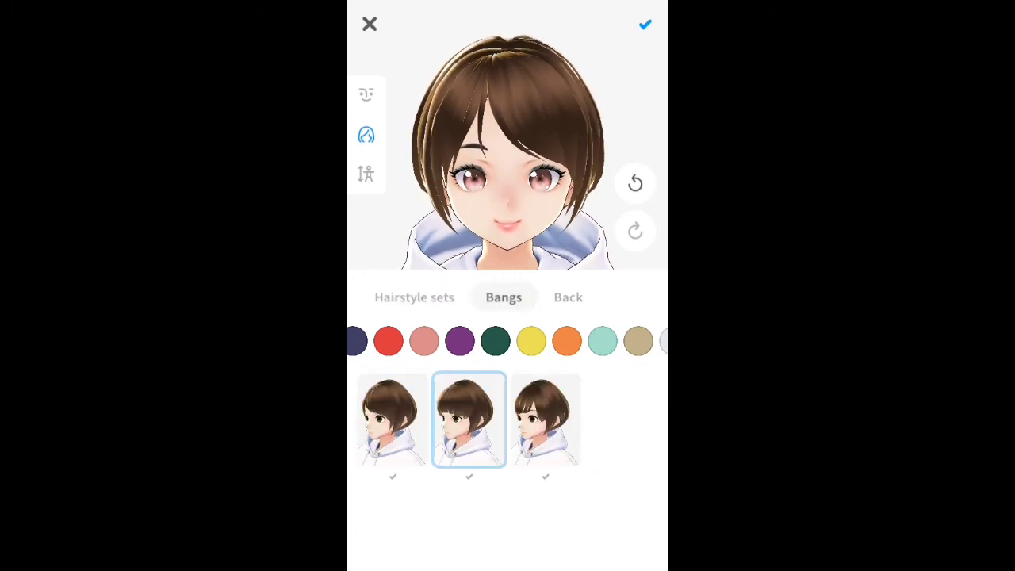
Step: Enlarge the chest to maximum size and adjust the torso and waist shape
left_click(365, 174)
left_click(542, 297)
left_click_drag(508, 359, 598, 359)
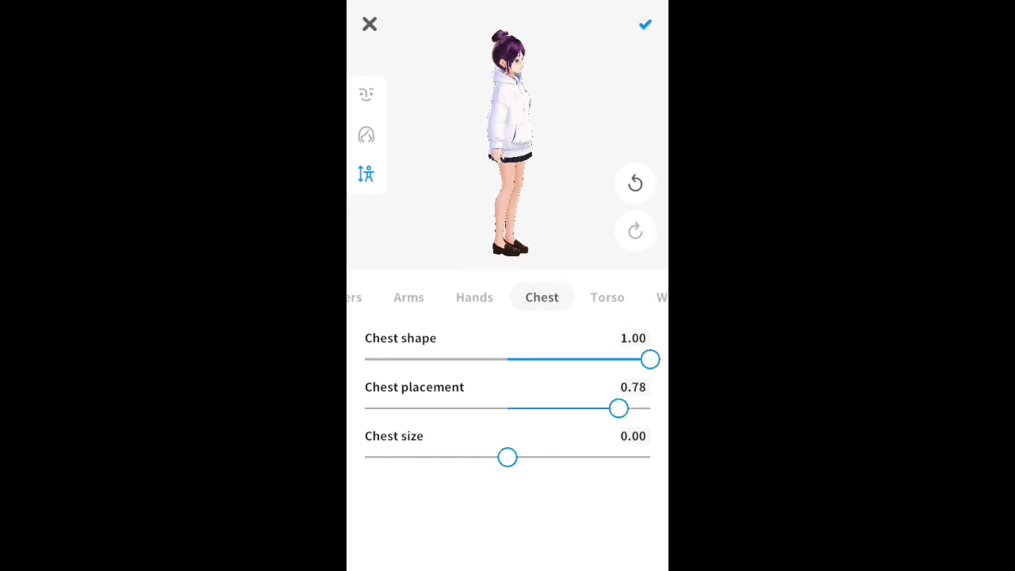
left_click_drag(508, 457, 650, 457)
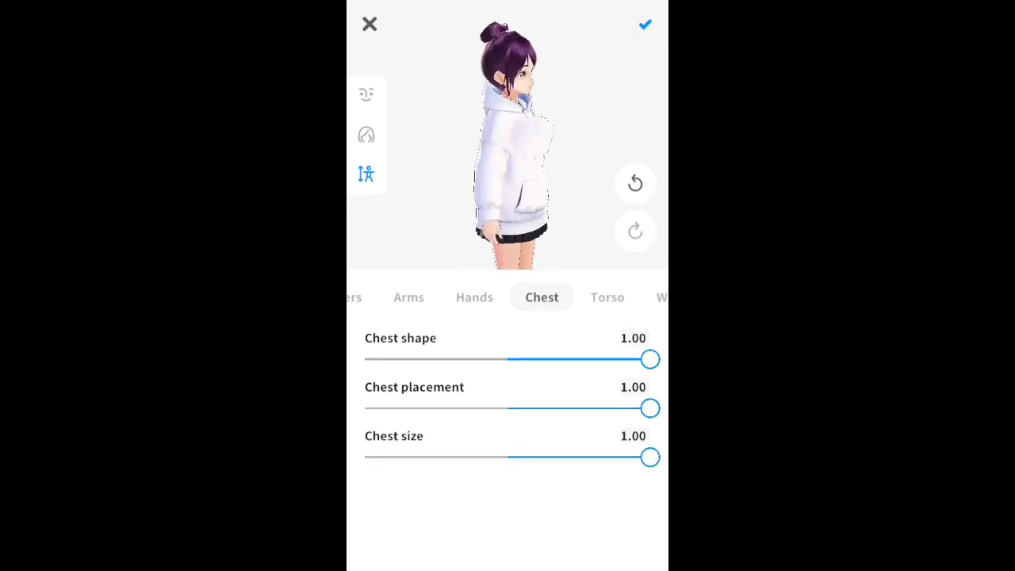
left_click_drag(651, 360, 470, 359)
left_click(606, 297)
left_click(661, 297)
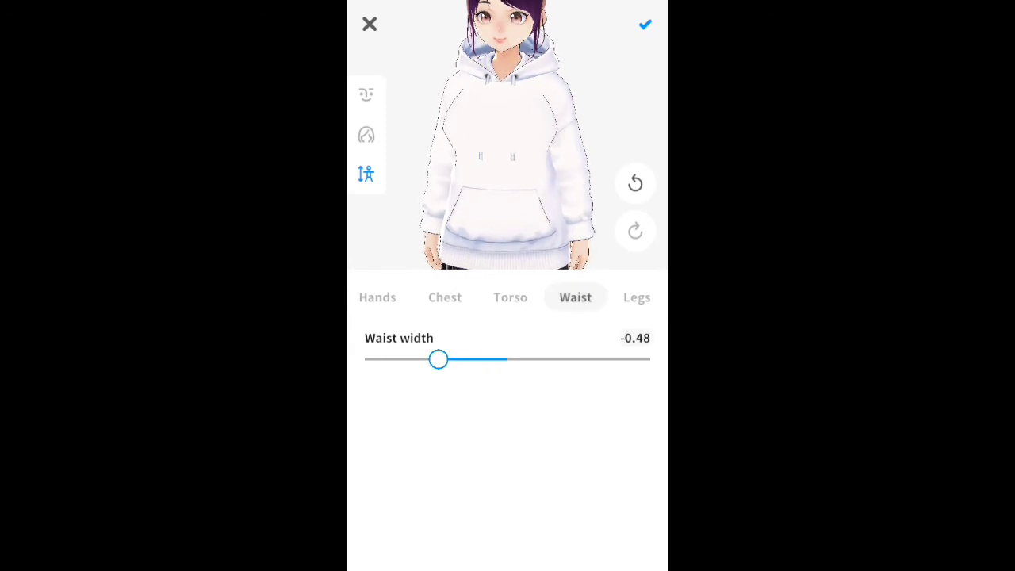
left_click(637, 296)
Step: Finish editing the avatar and bring up the character naming prompt
left_click(646, 25)
left_click(508, 372)
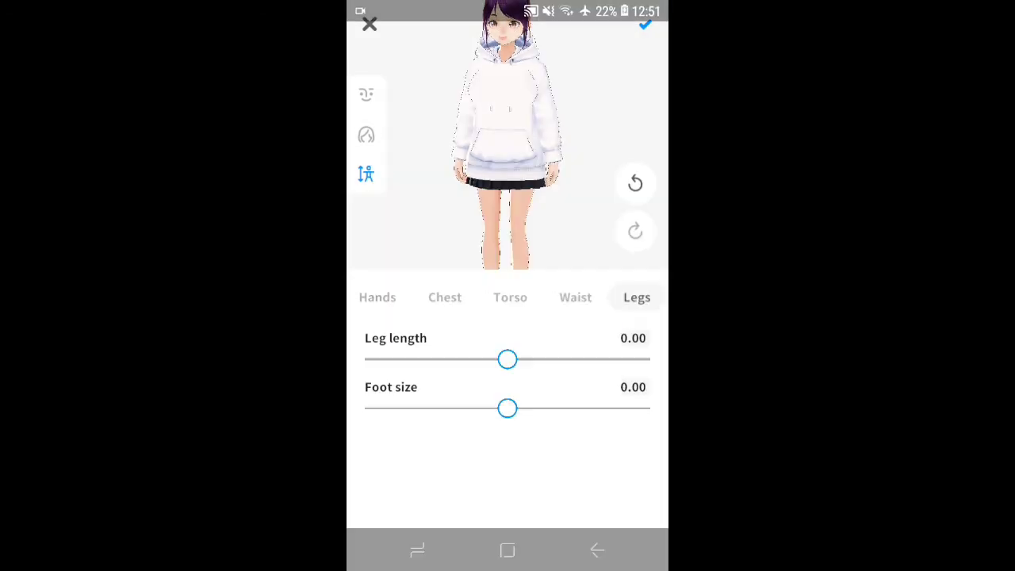
left_click(646, 25)
left_click(508, 372)
left_click_drag(507, 4, 507, 317)
left_click_drag(508, 476, 508, 80)
Step: Name the character 'simple ttrl' and confirm it
left_click(646, 25)
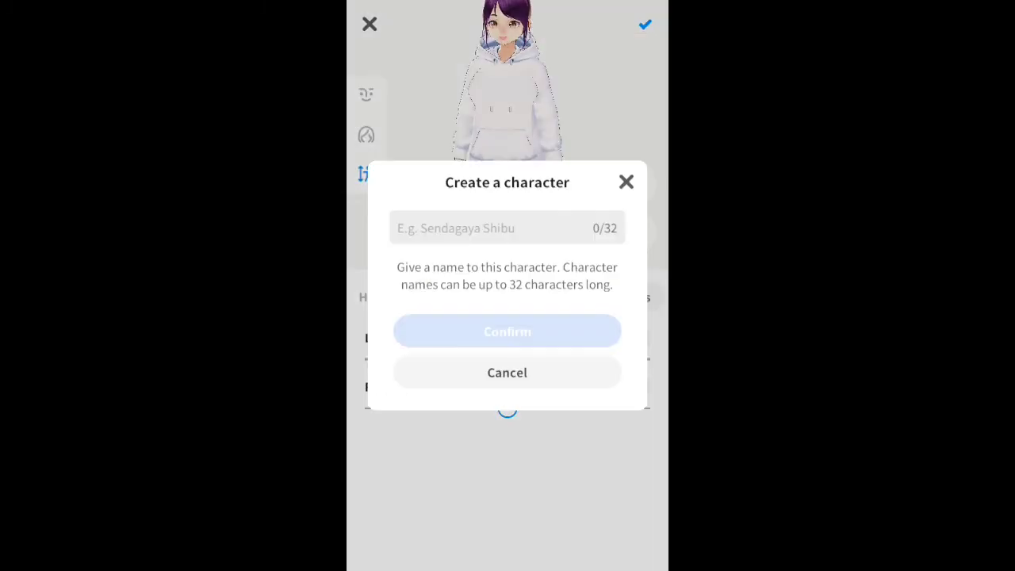
left_click(492, 227)
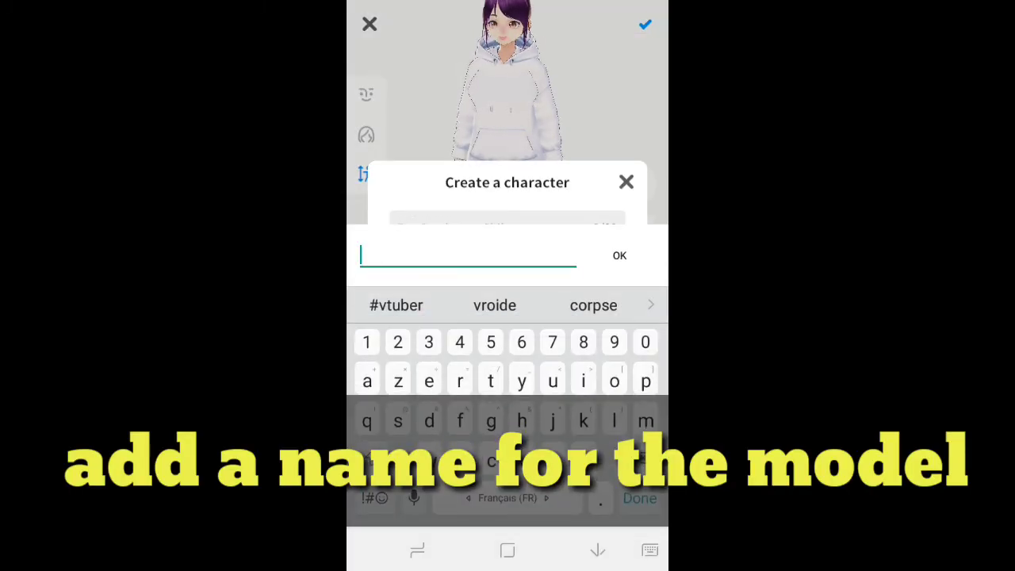
type("simple ttrl")
left_click(619, 254)
left_click(508, 331)
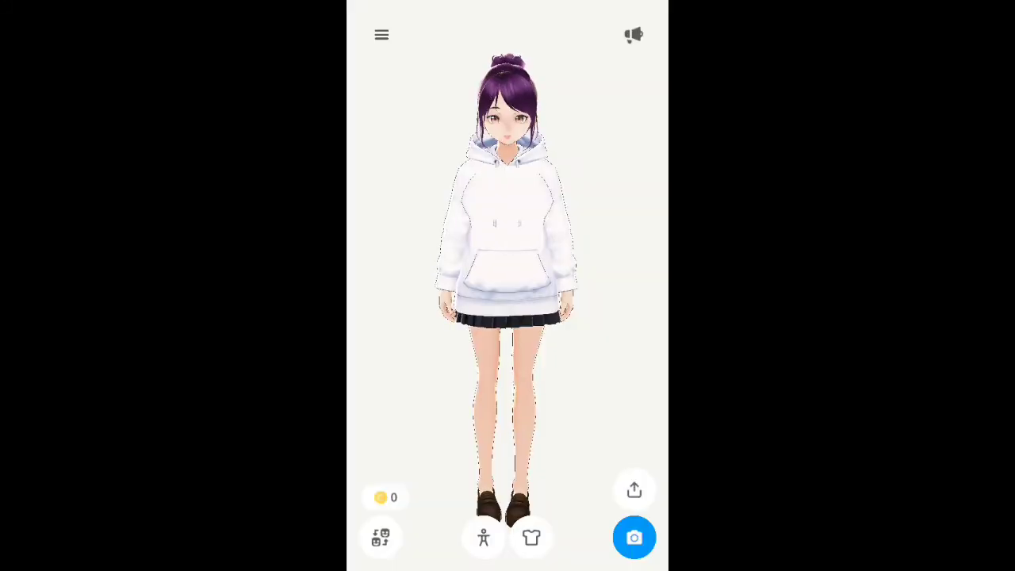
Step: Rotate the avatar to view her back, then bring up the free body set outfits
left_click_drag(444, 317, 555, 317)
left_click_drag(476, 317, 547, 317)
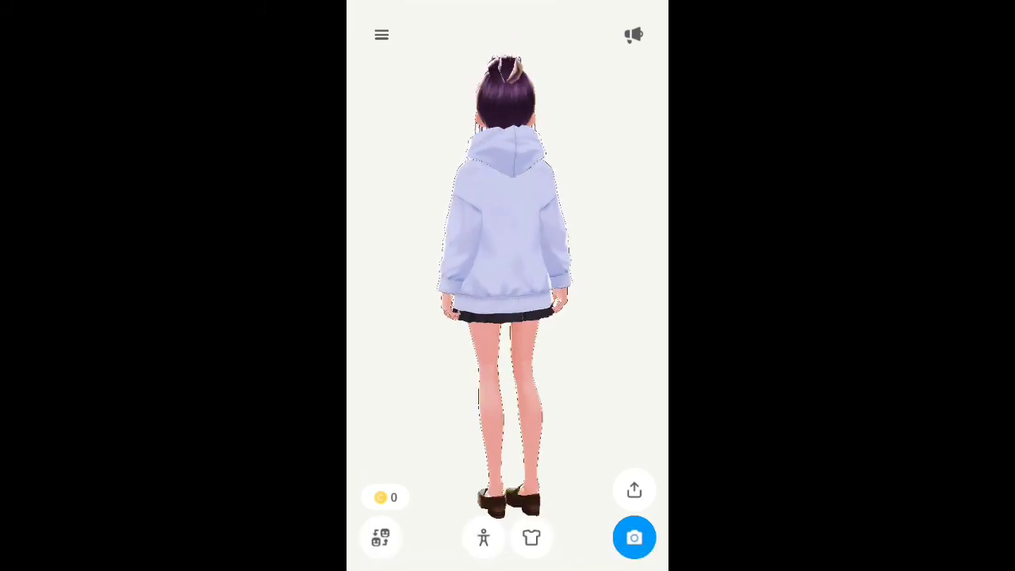
left_click_drag(476, 318, 555, 317)
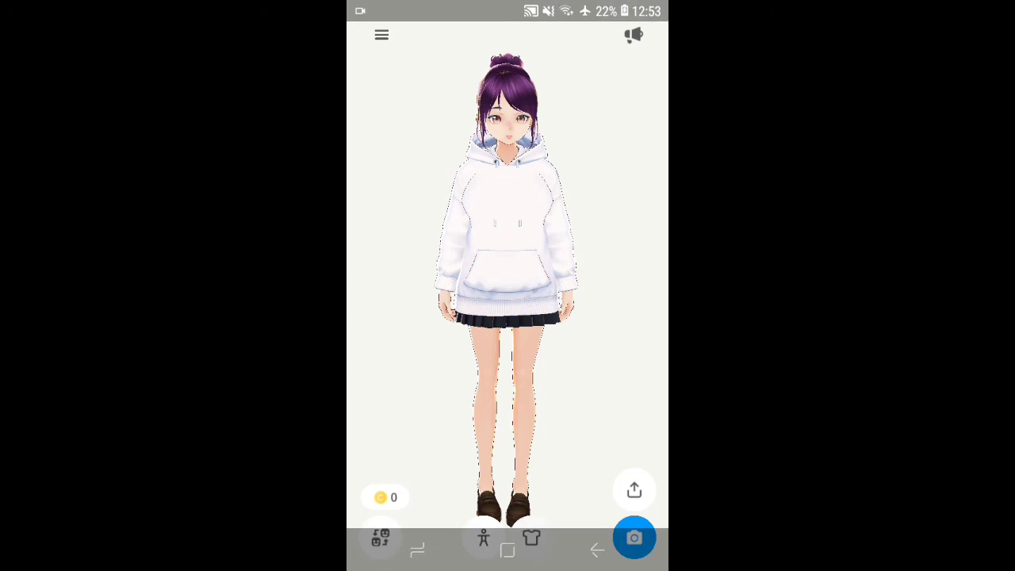
left_click(532, 538)
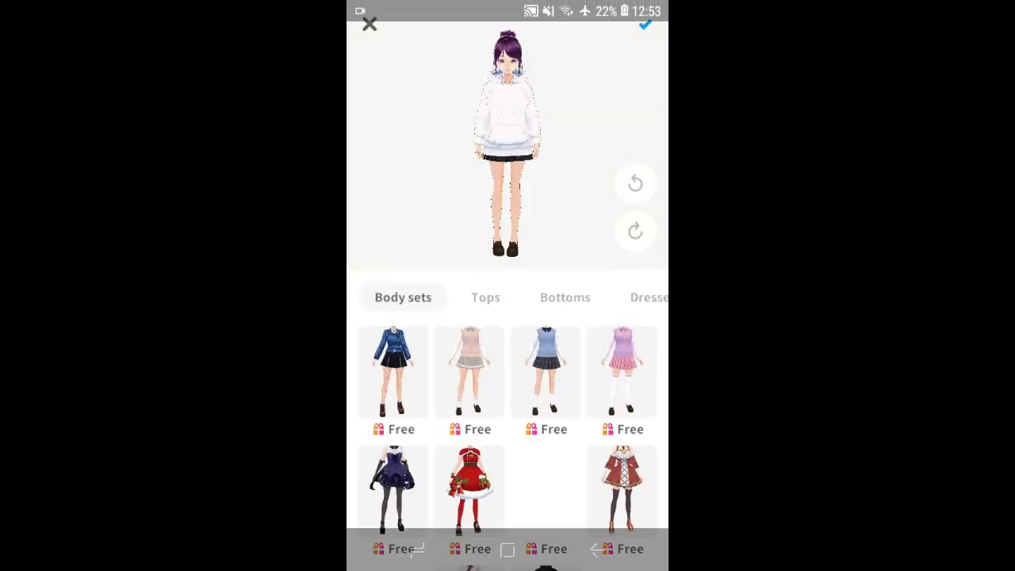